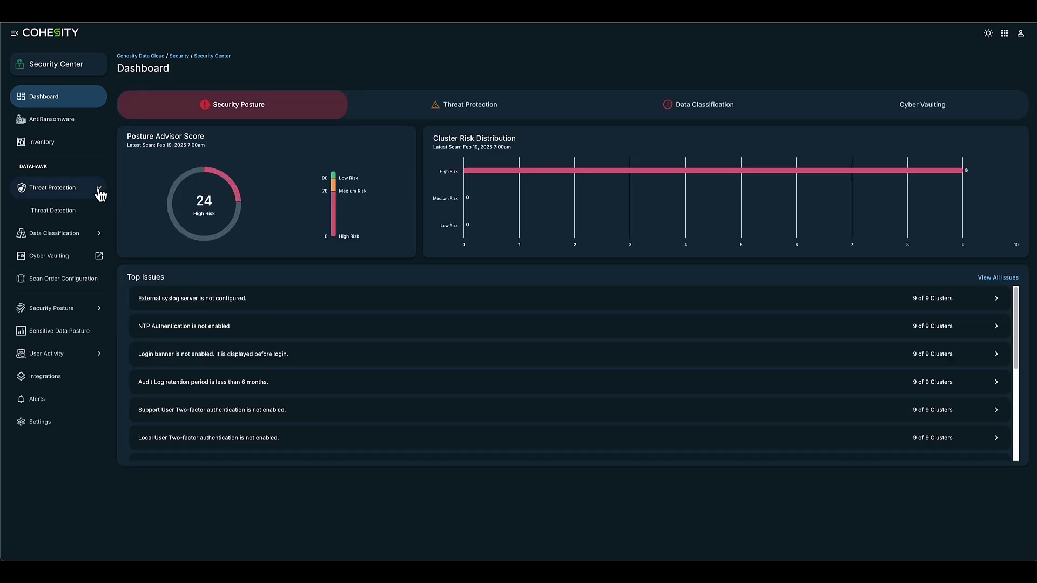
Open the Threat Detection scan list and bring up the Cohesity services menu
click(81, 209)
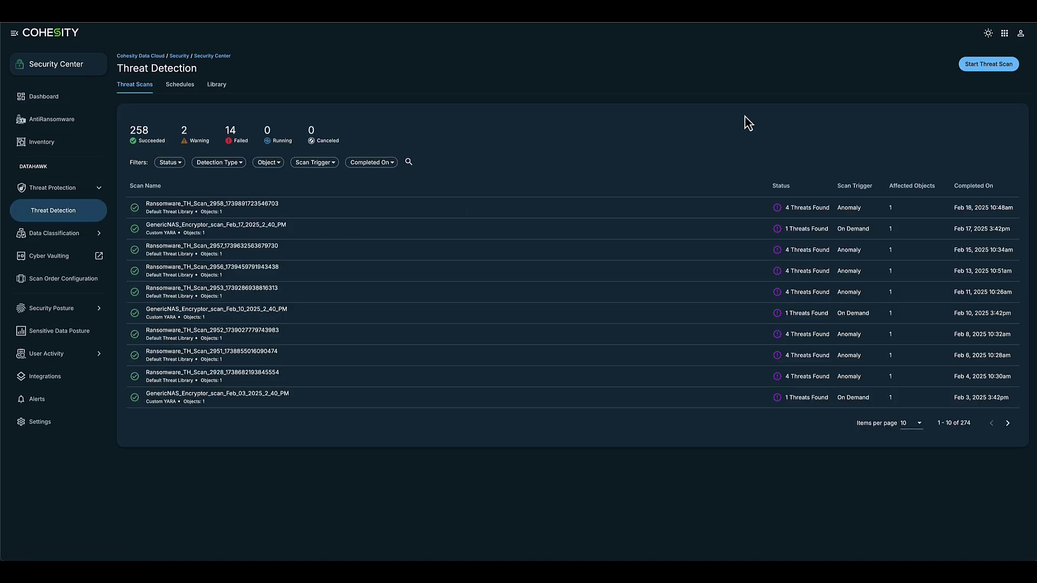
click(1005, 33)
Switch to DataProtect and show the PRD-COH01 cluster's Summary dashboard
mouse_move(972, 120)
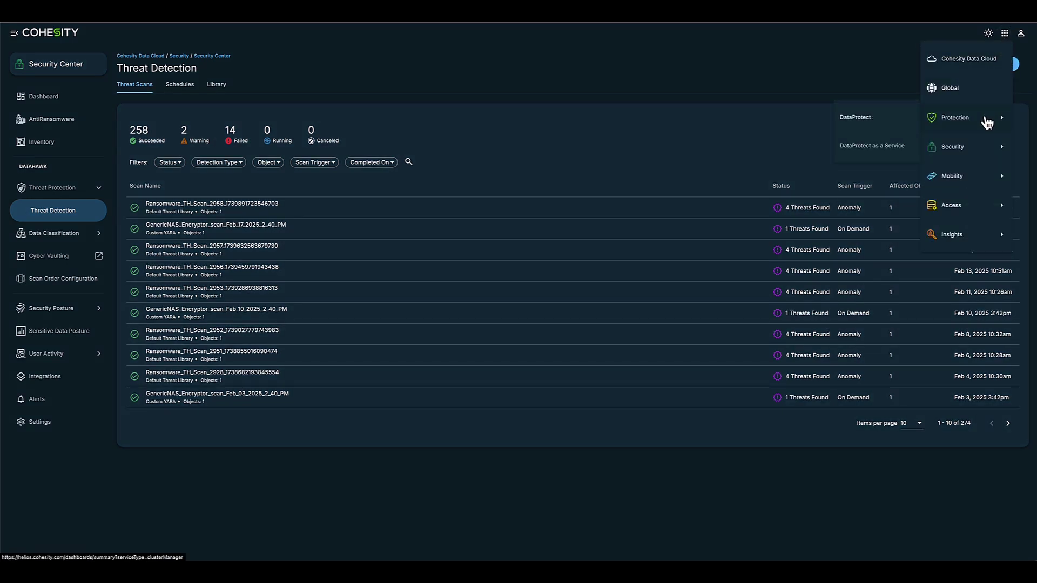
click(880, 118)
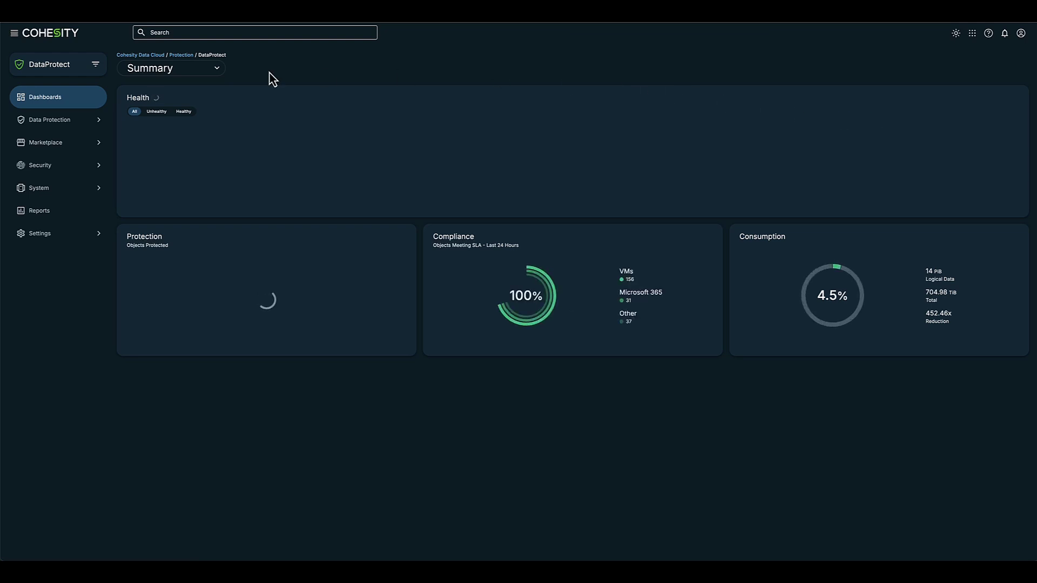
click(83, 70)
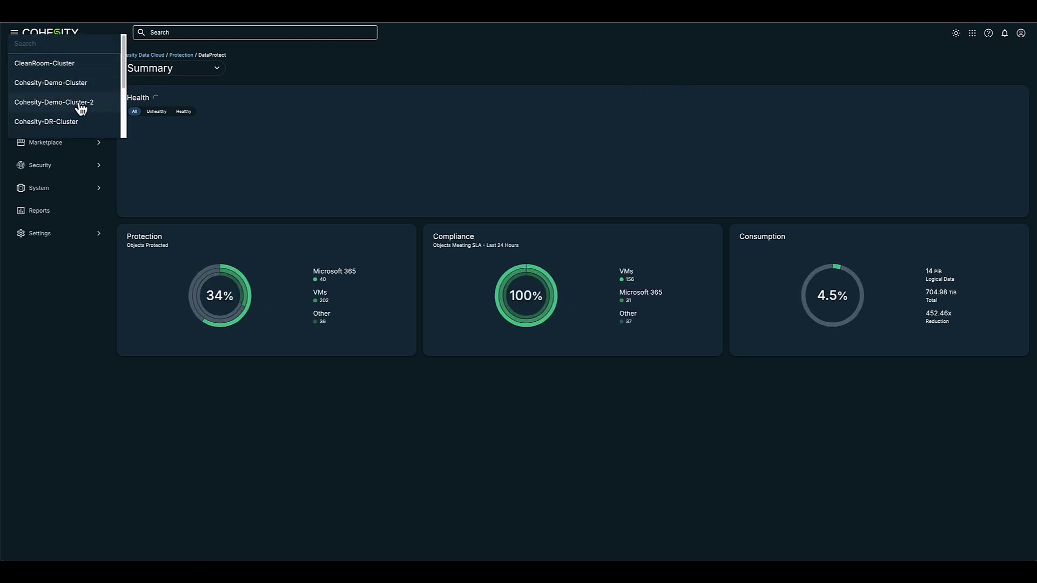
scroll(81, 107, down, 2)
click(65, 111)
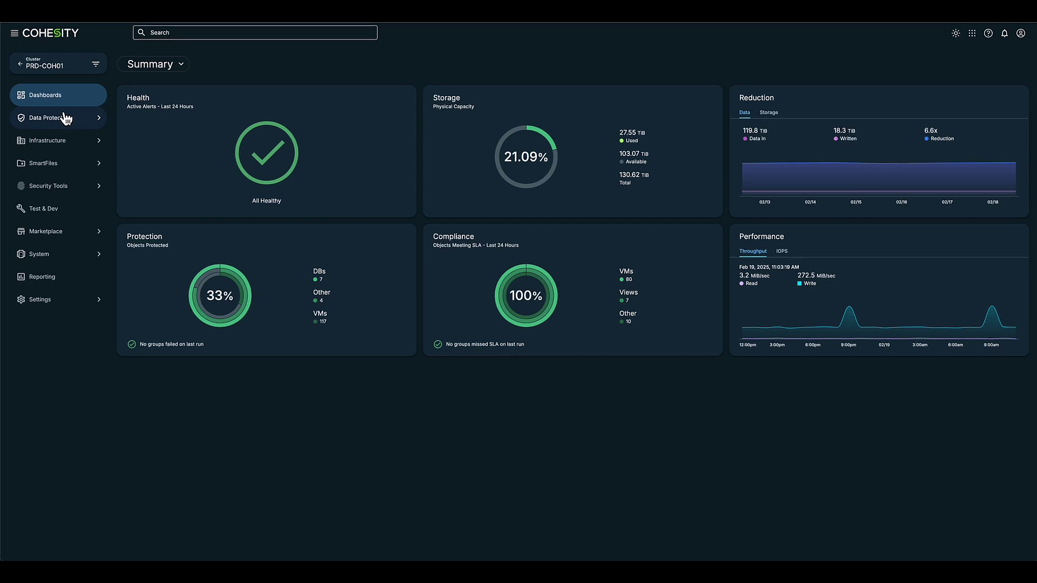
click(89, 120)
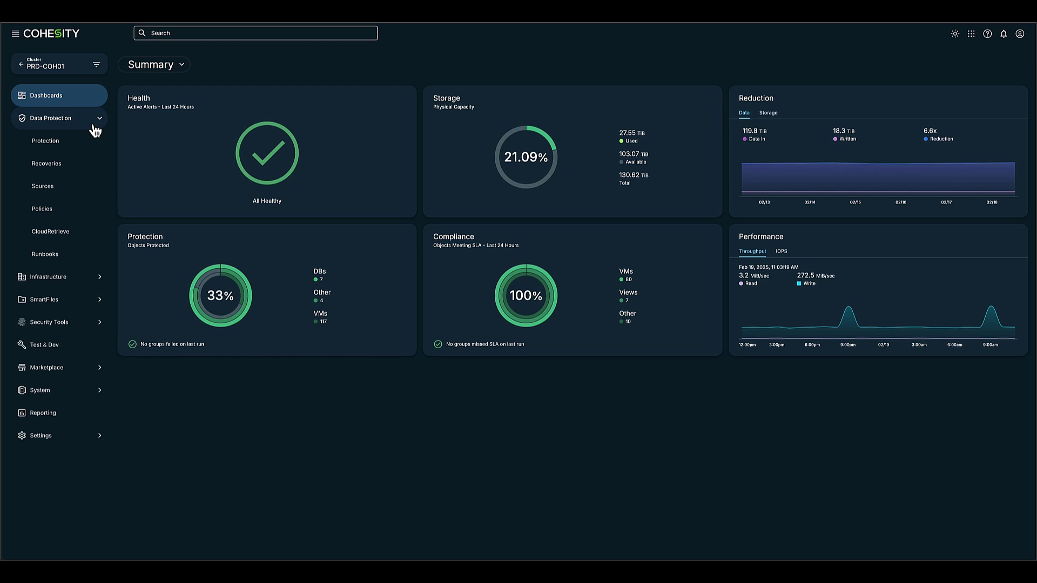
From Recoveries, start a new Applications > Active Directory recovery
click(85, 168)
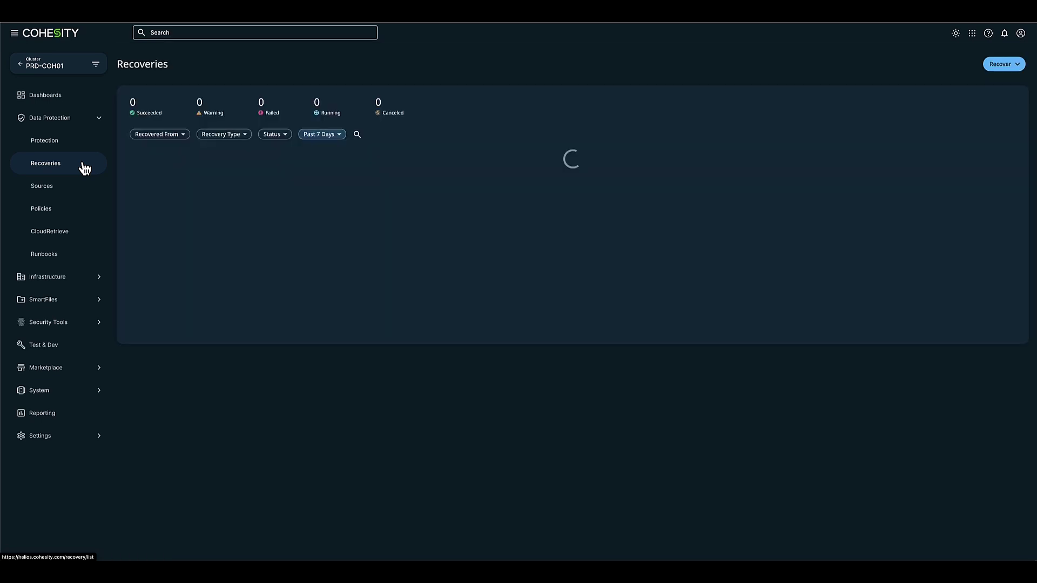
click(1008, 65)
mouse_move(1007, 204)
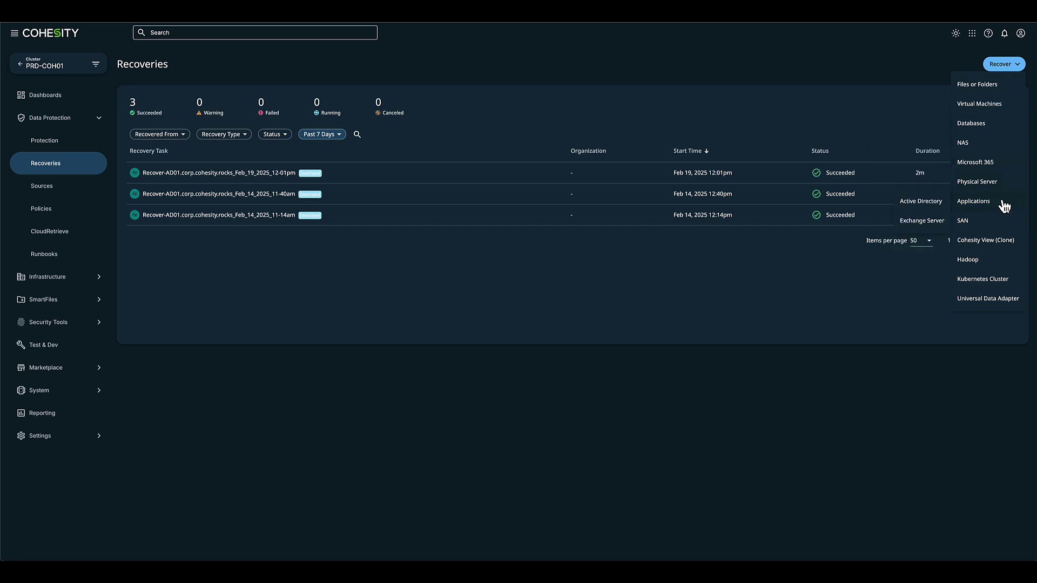
click(921, 202)
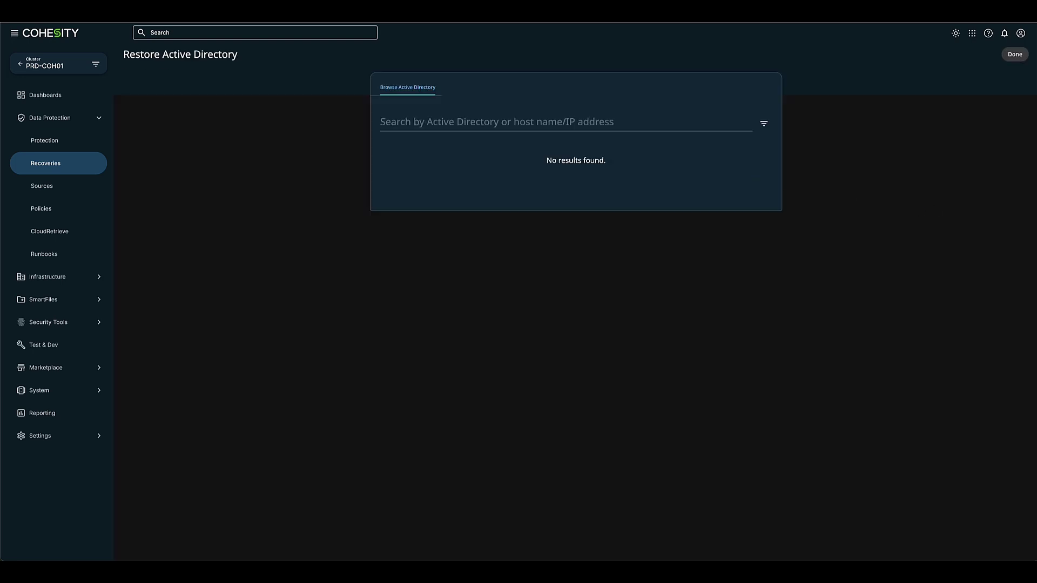
click(386, 122)
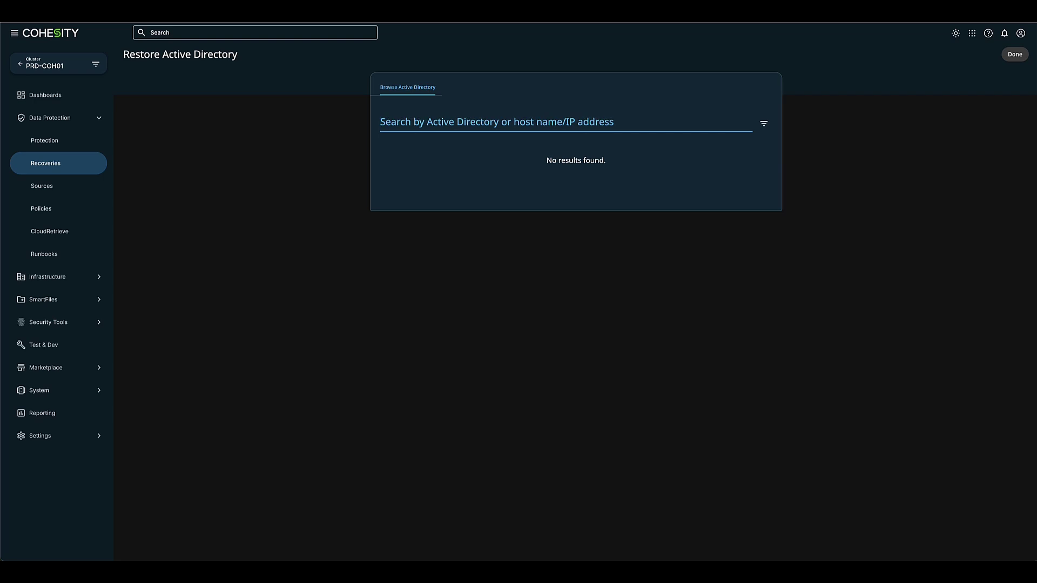
Search for 'ad01' and select the AD01 domain controller to restore
text(ad01)
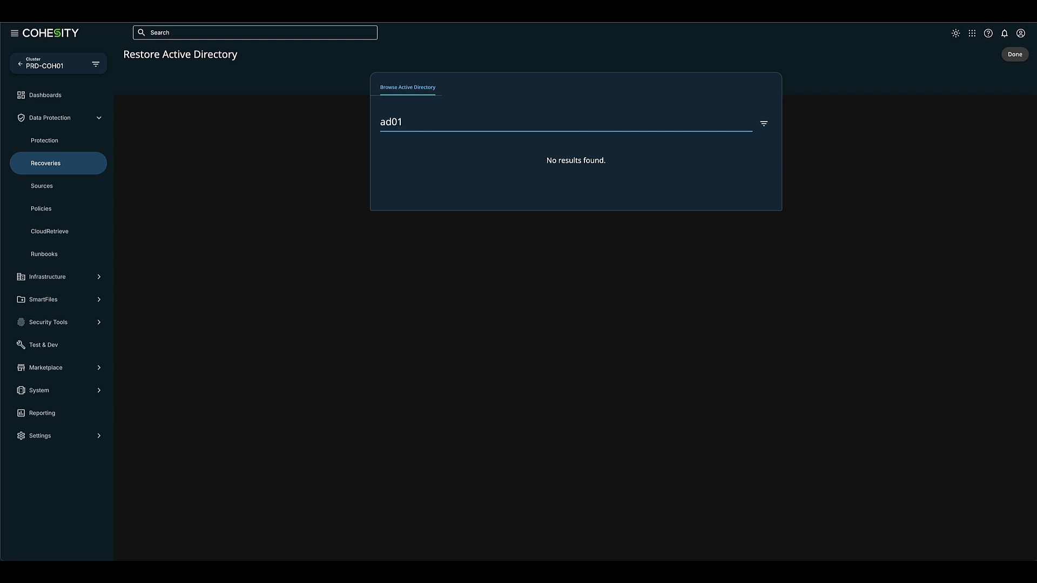
key(Return)
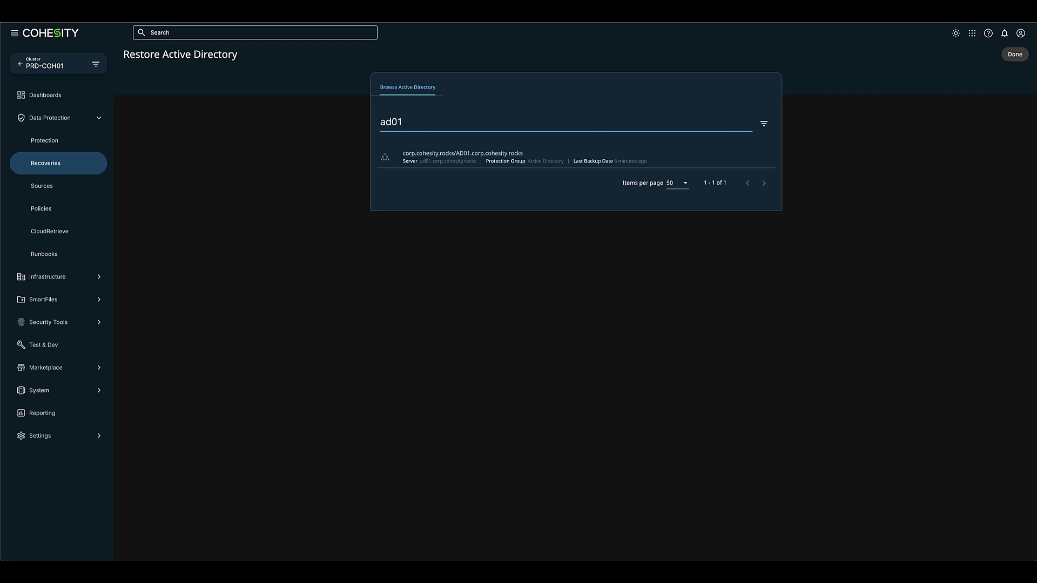
click(474, 157)
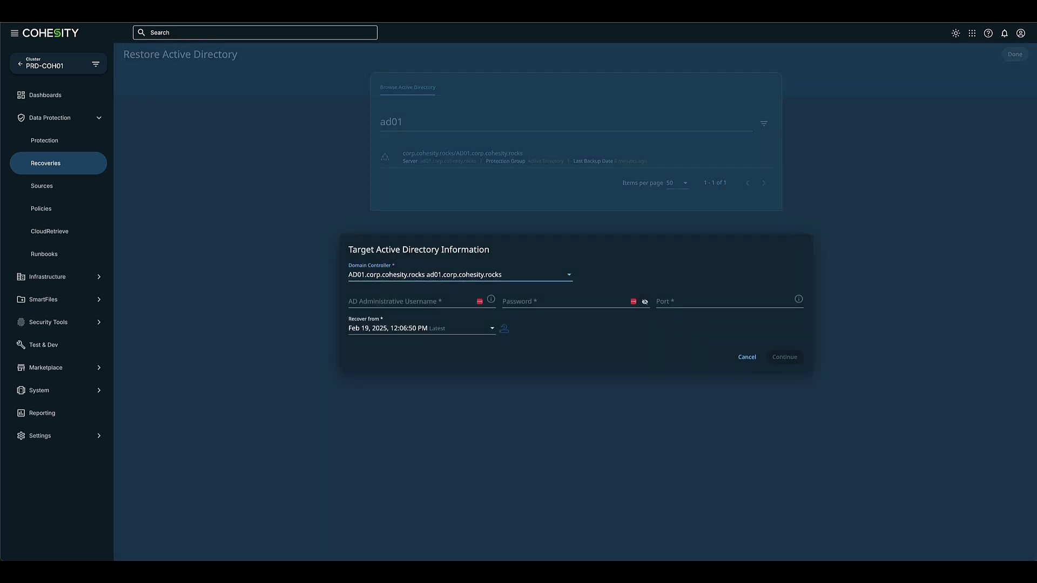
Enter the AD administrator username and password, with port 3000
click(410, 302)
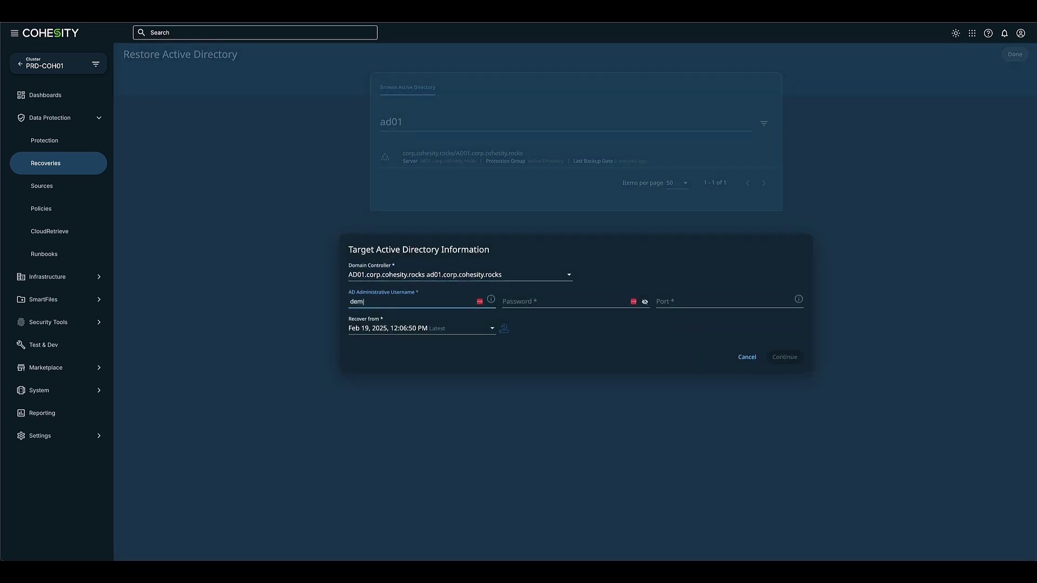
click(564, 302)
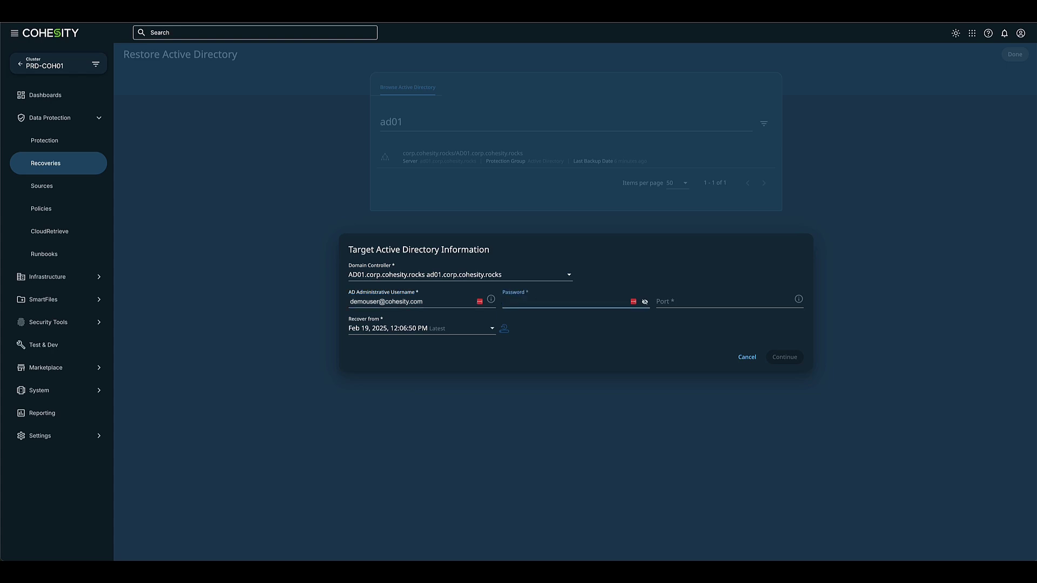
text(••••••••••••)
key(Tab)
key(Tab)
text(3000)
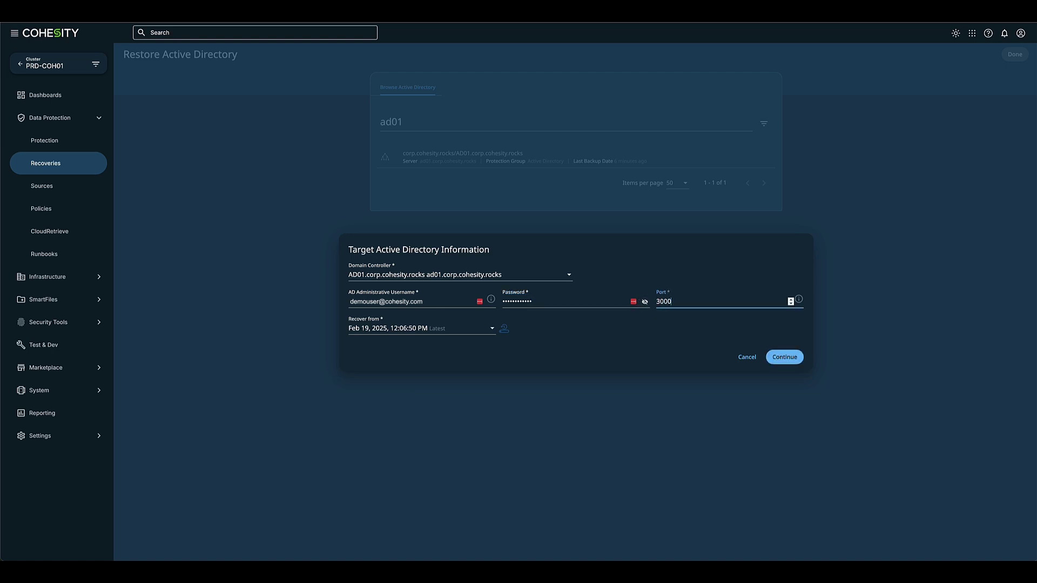
Recover from the Feb 13, 2025, 12:35:15 PM snapshot and continue to launch Active Directory
click(398, 328)
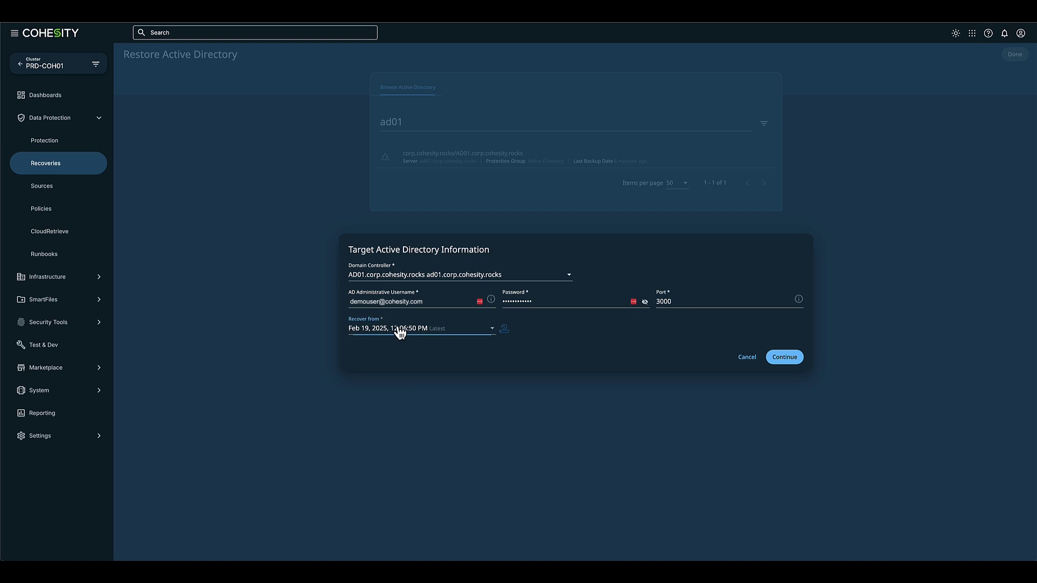
scroll(421, 357, down, 15)
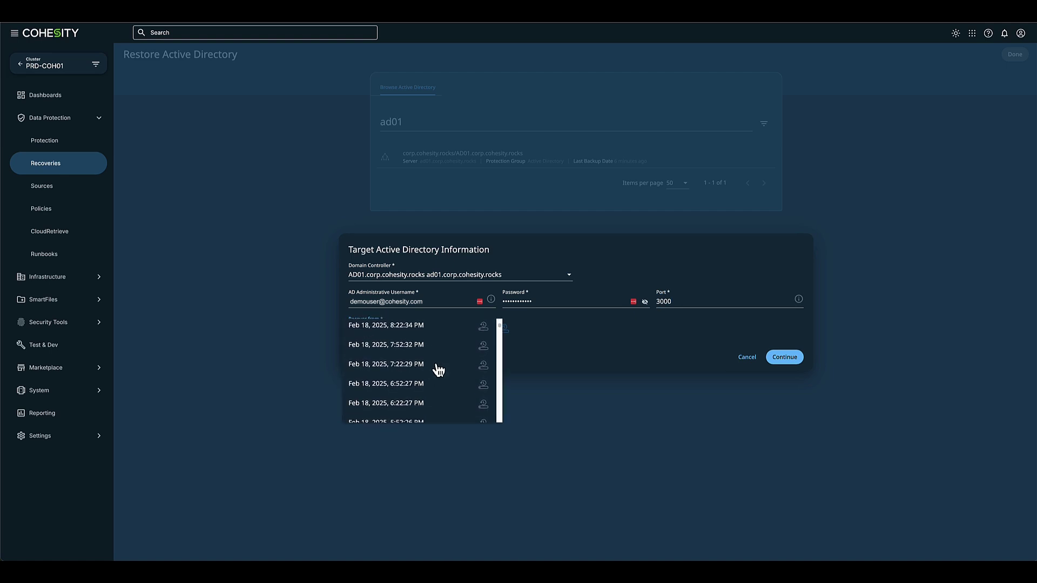
scroll(438, 370, down, 15)
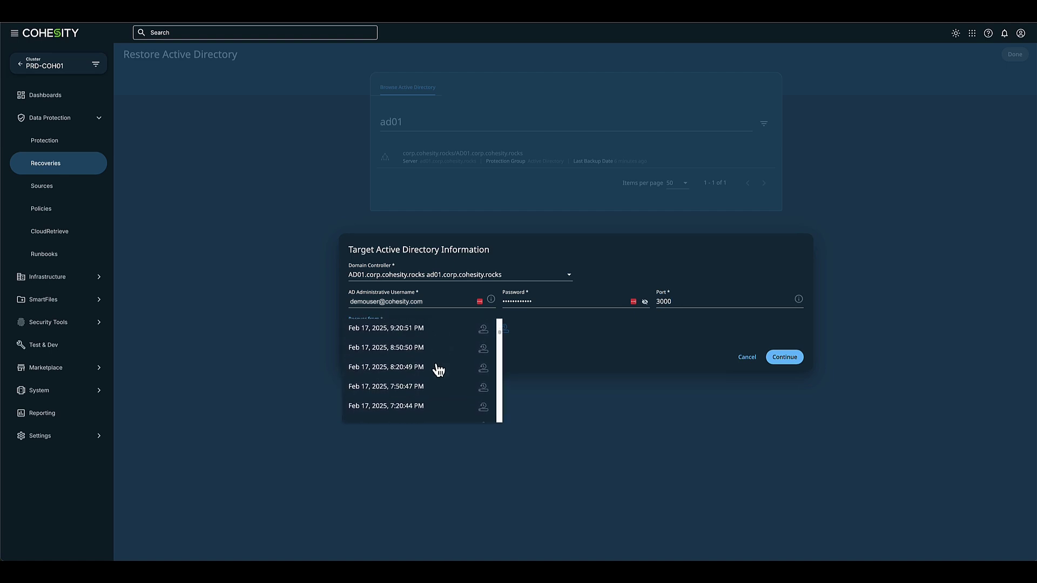
scroll(438, 370, down, 15)
scroll(438, 370, down, 15)
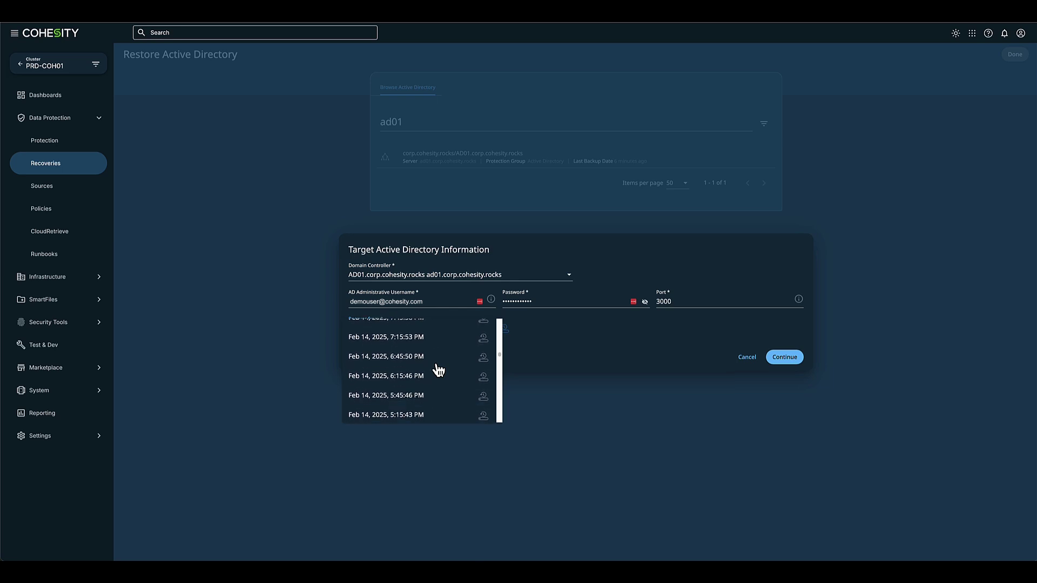
scroll(438, 370, down, 10)
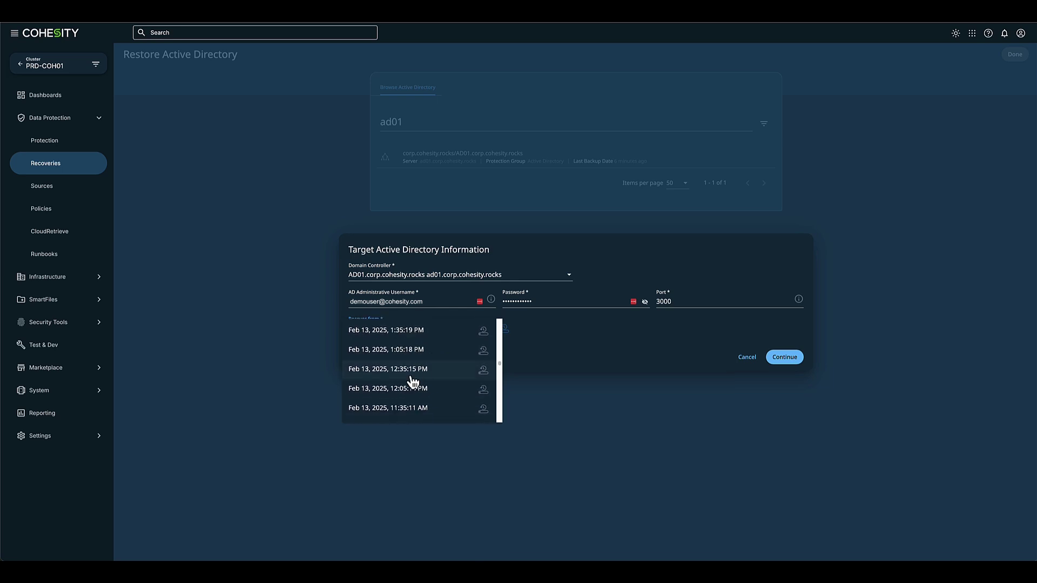
click(413, 371)
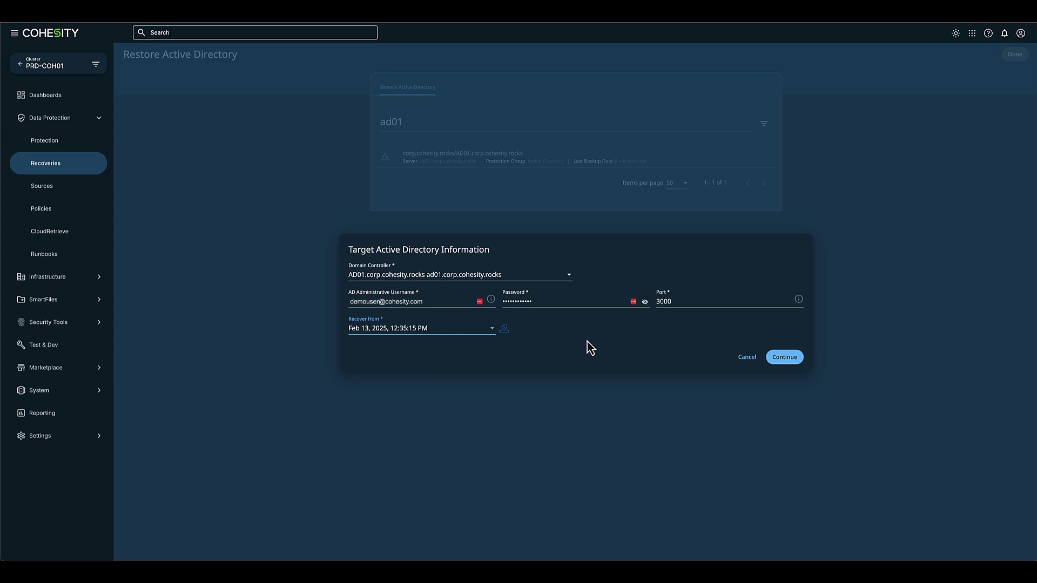
click(784, 360)
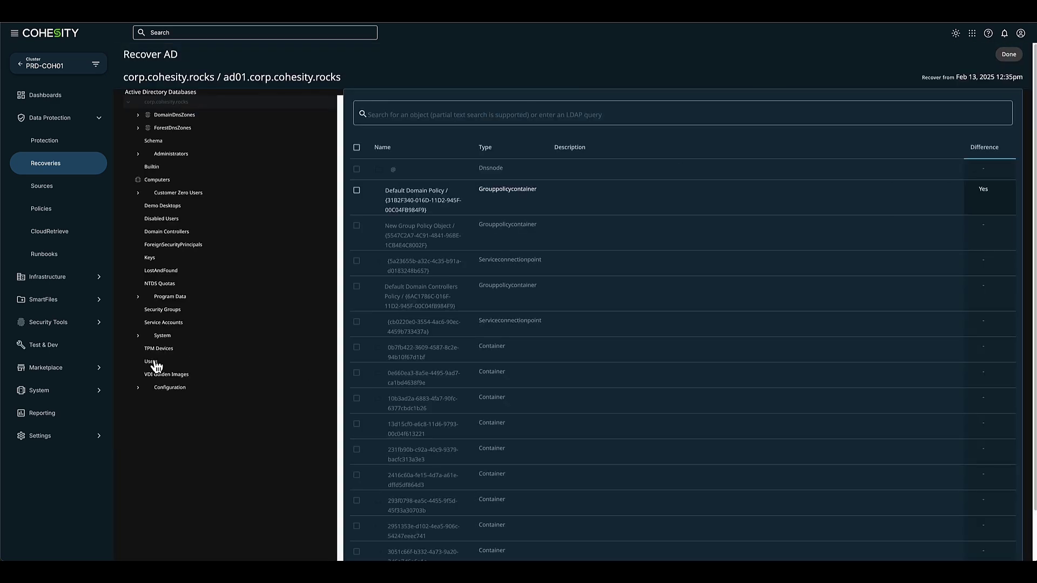
Show the Users container objects of the mounted AD01 snapshot
click(148, 361)
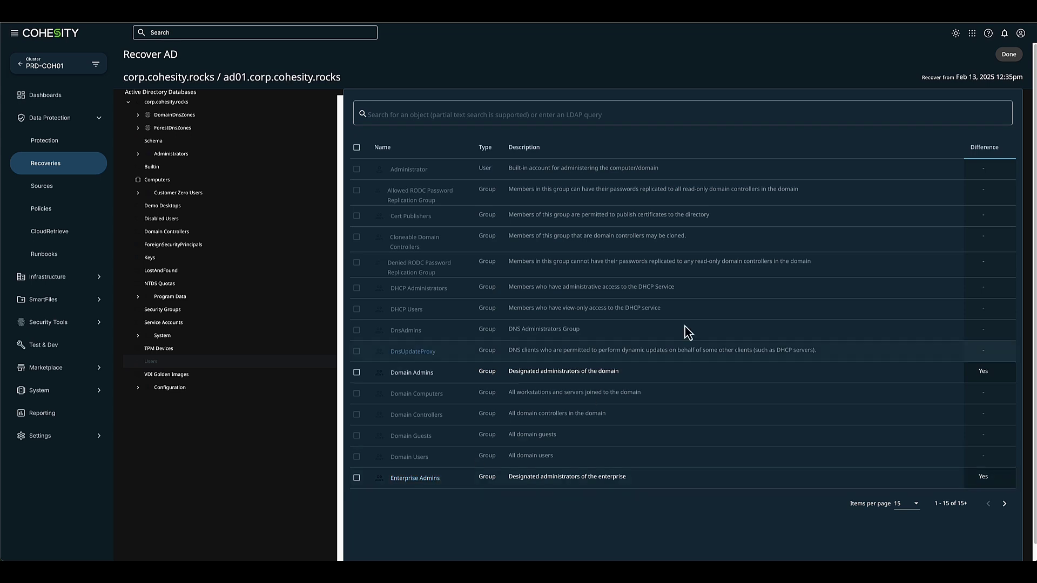
Finish the AD comparison, keep the snapshot mounted, and return to Recoveries
click(1008, 56)
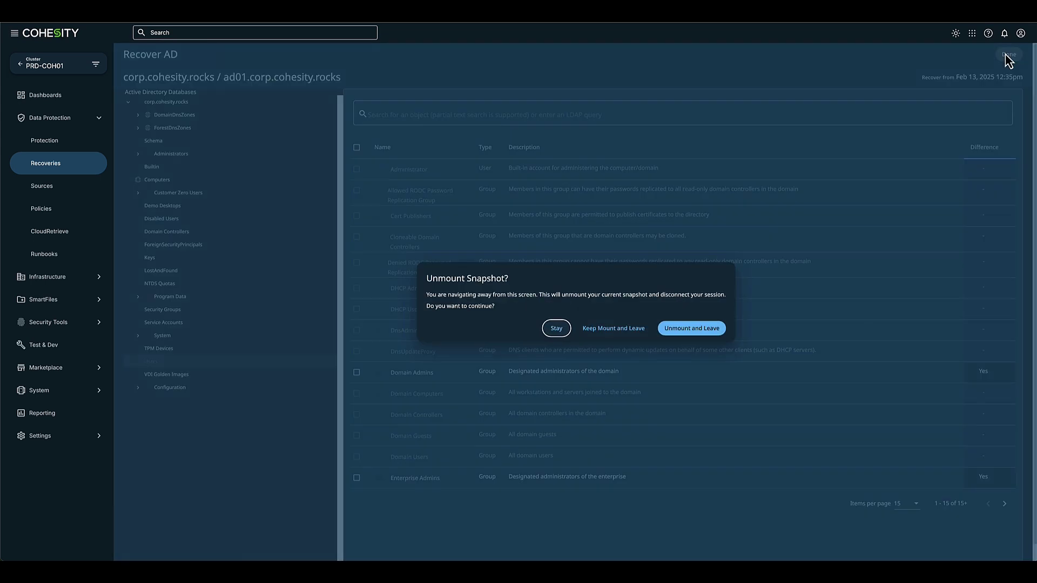
click(616, 329)
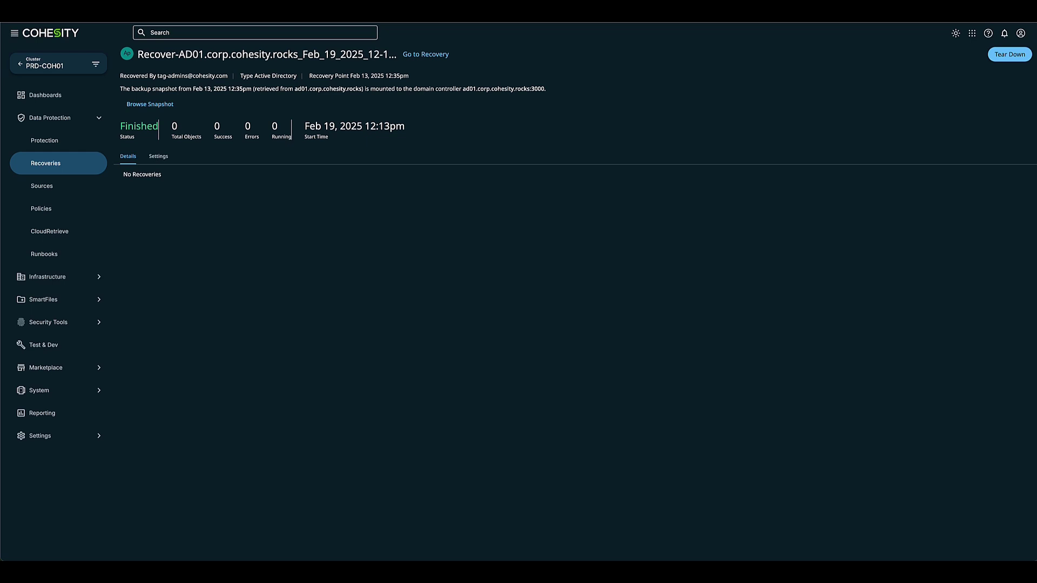
click(55, 172)
Start an Instant Volume Mount recovery for the AD01 virtual machine and reach its recover options
click(1010, 64)
mouse_move(978, 105)
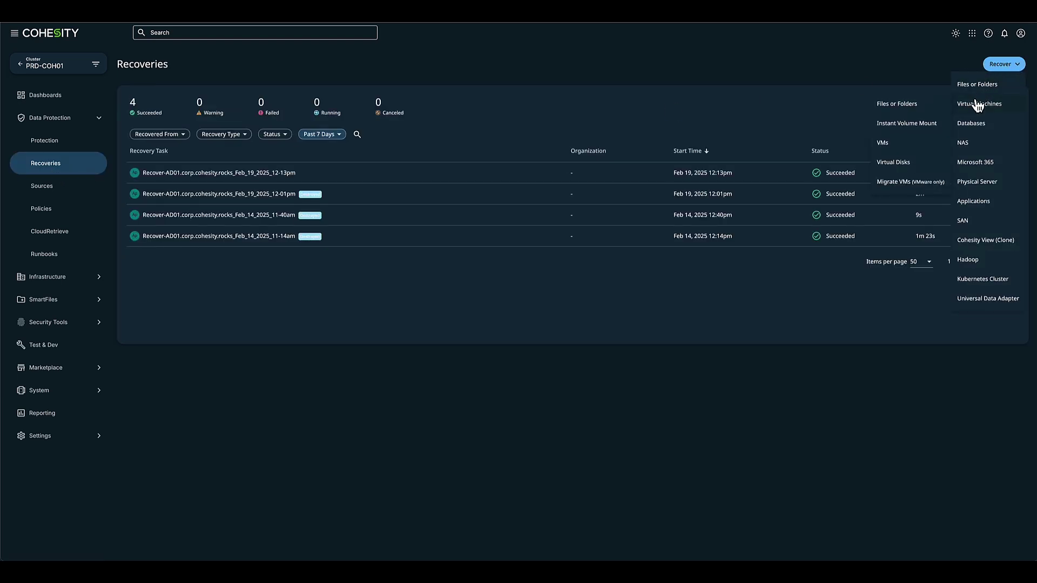
click(913, 124)
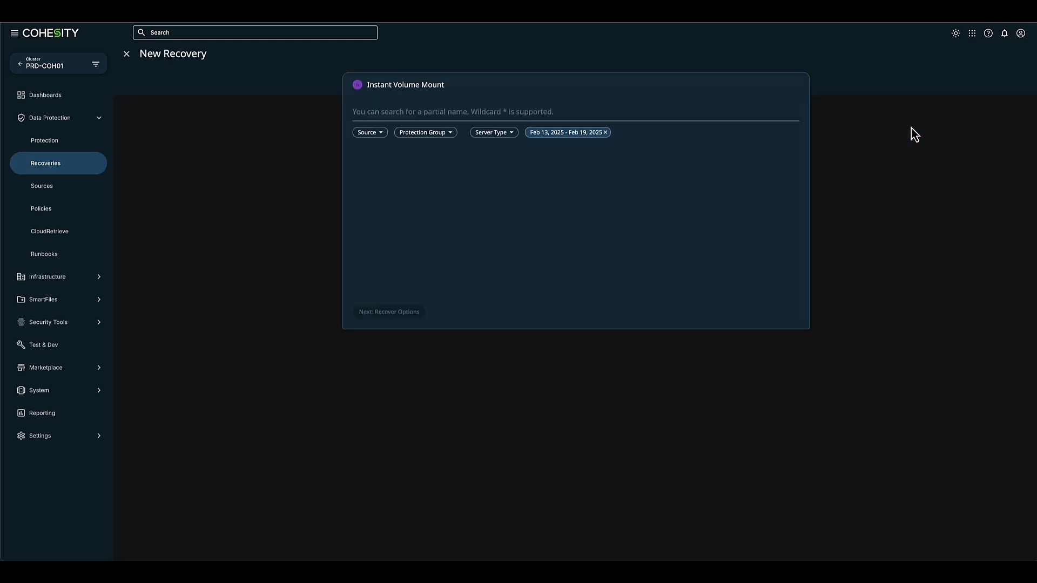
click(745, 116)
text(a)
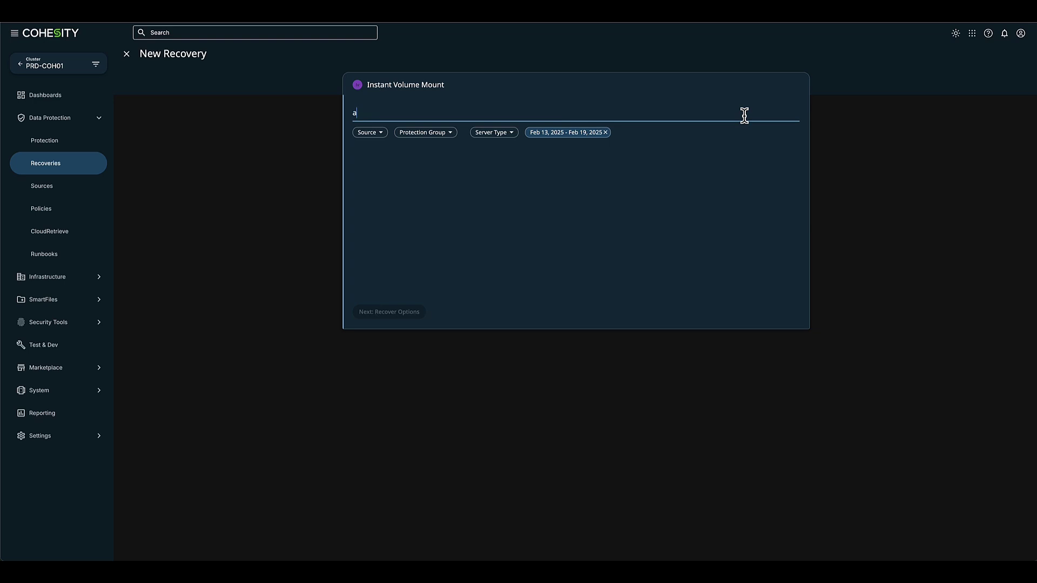
text(d01)
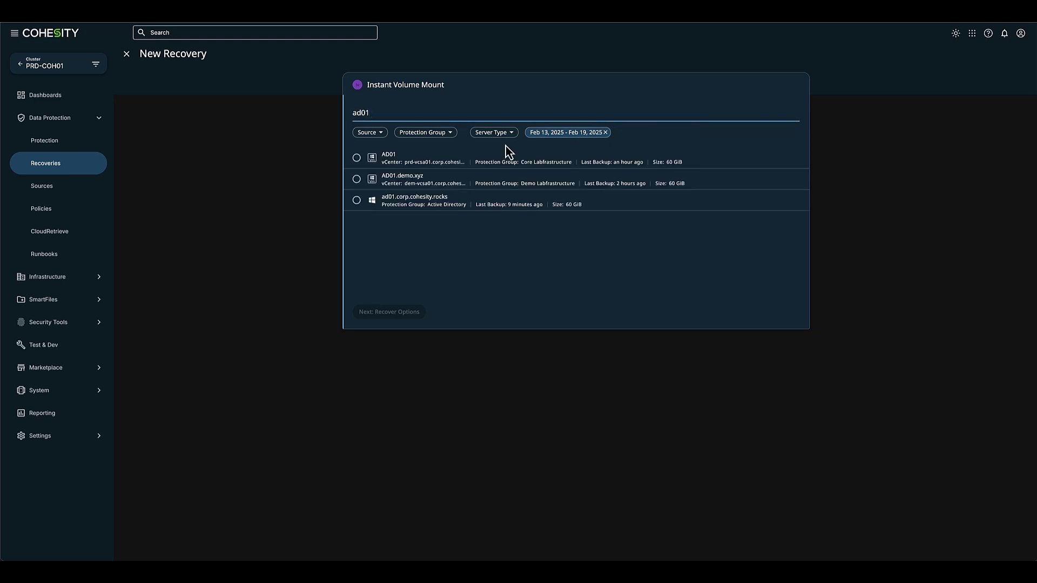
click(356, 158)
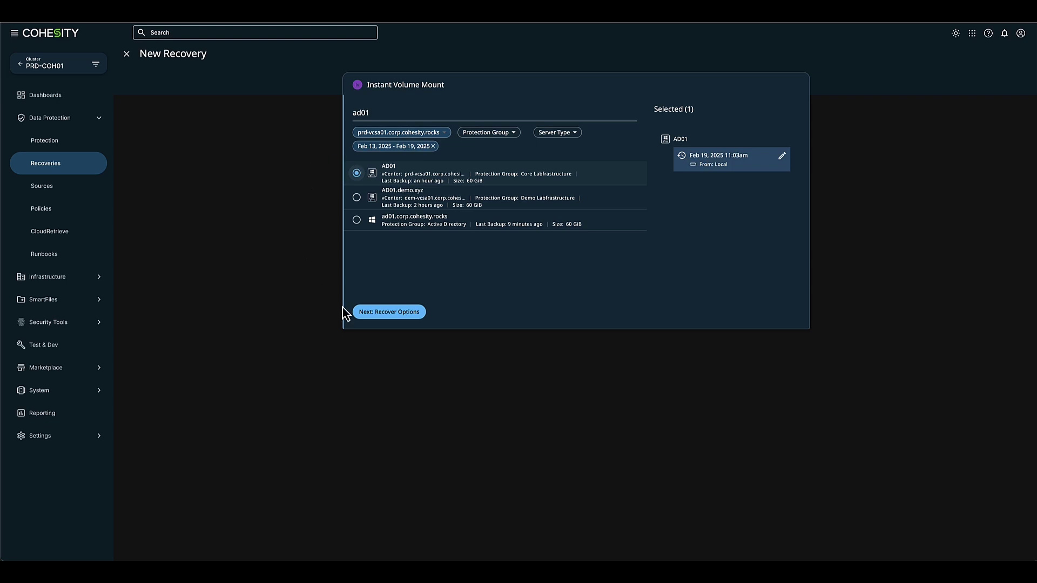
click(378, 314)
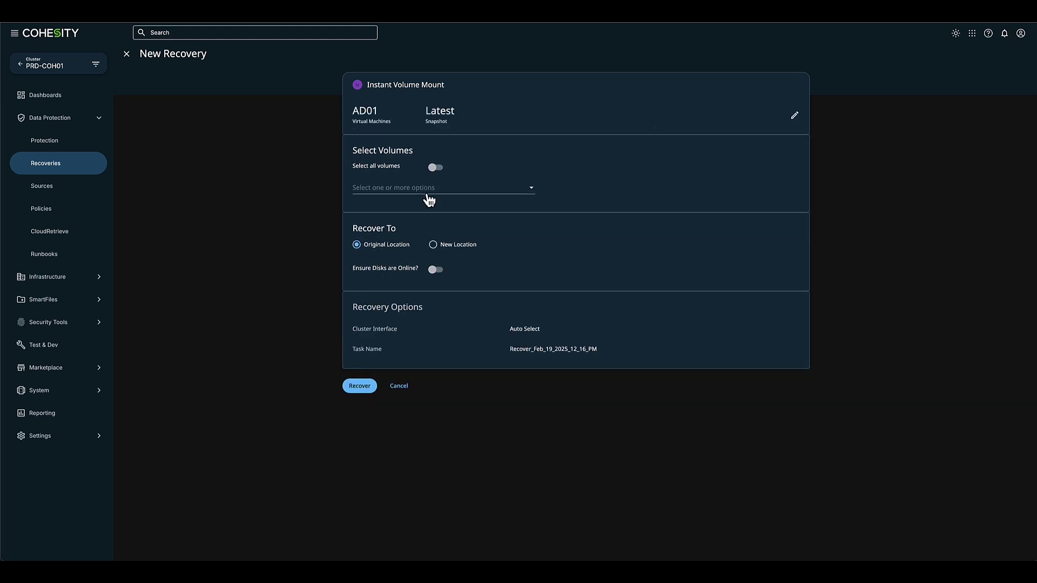
Select the /C volume and mount it to a new location
click(429, 199)
click(348, 191)
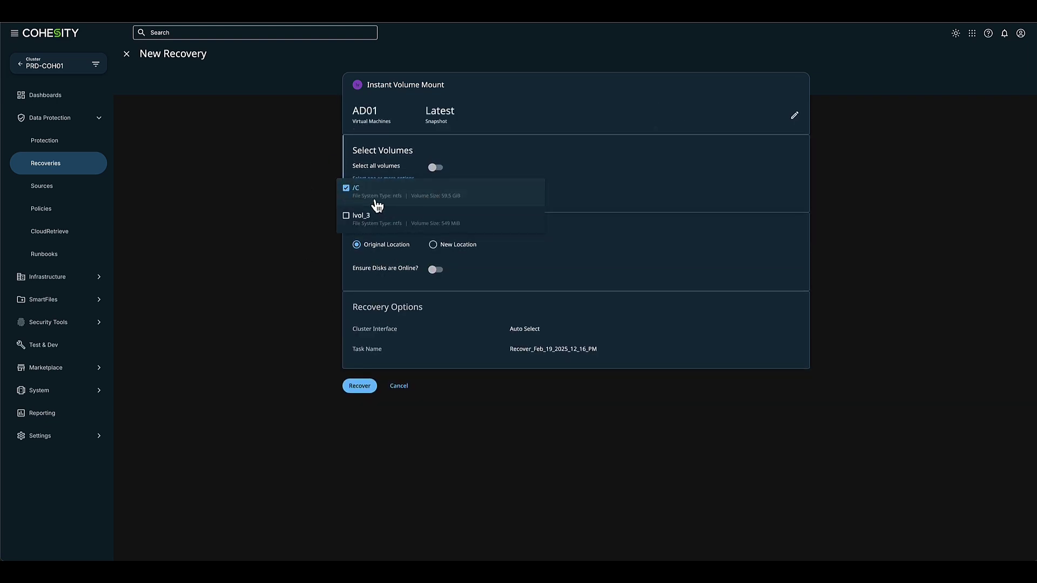
click(445, 259)
click(433, 245)
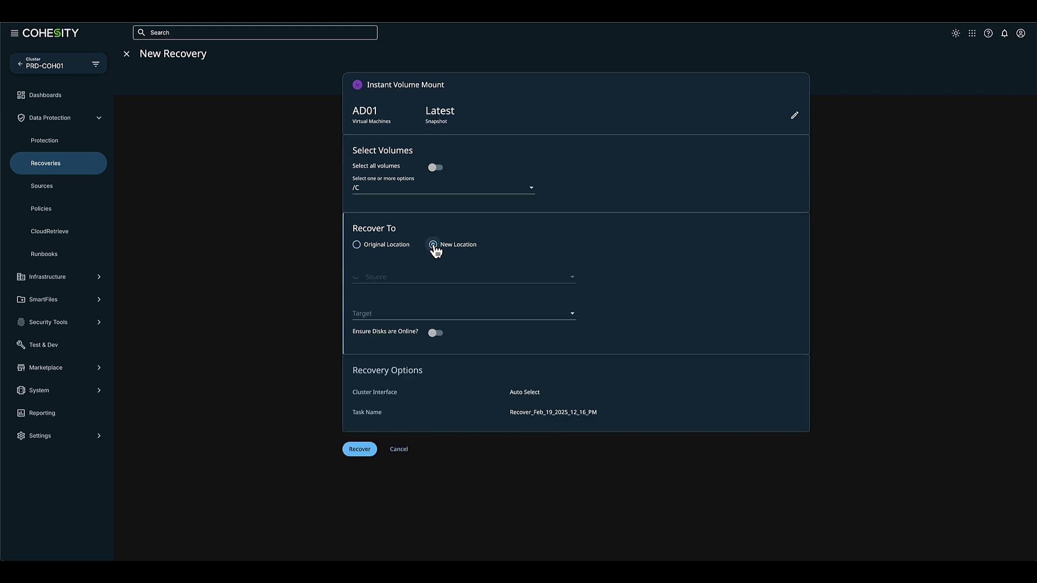
Set source dem-vcsa01.corp.cohesity.rocks and target CR-Digital Forensics WS01, then launch the mount
click(398, 277)
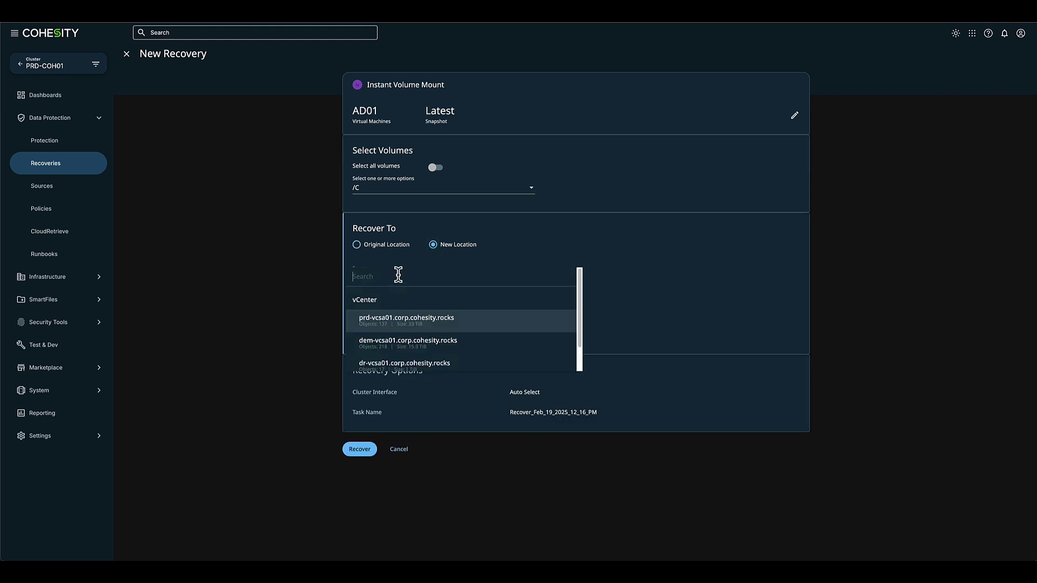
click(383, 341)
click(388, 315)
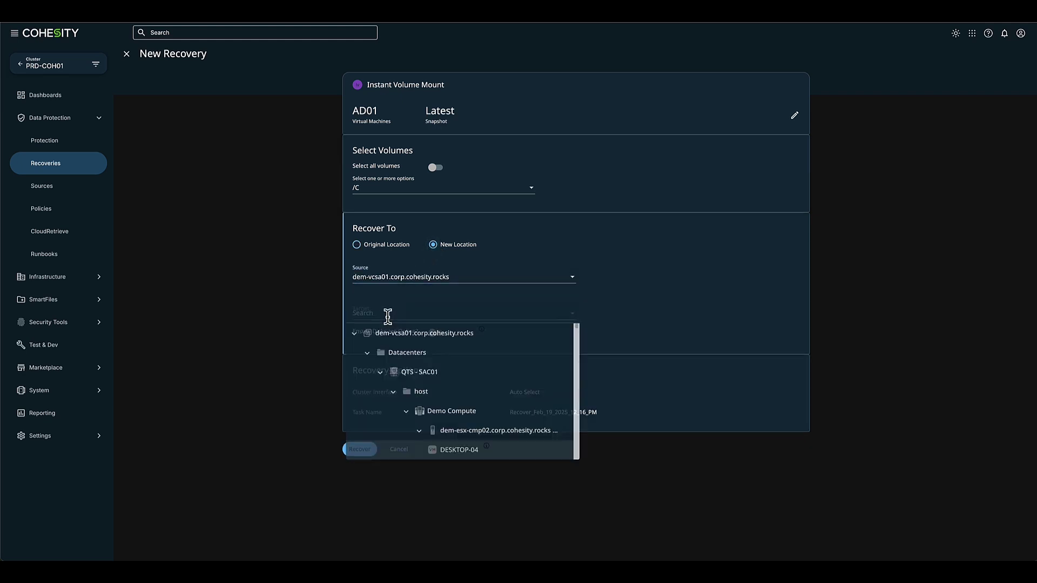
text(cr)
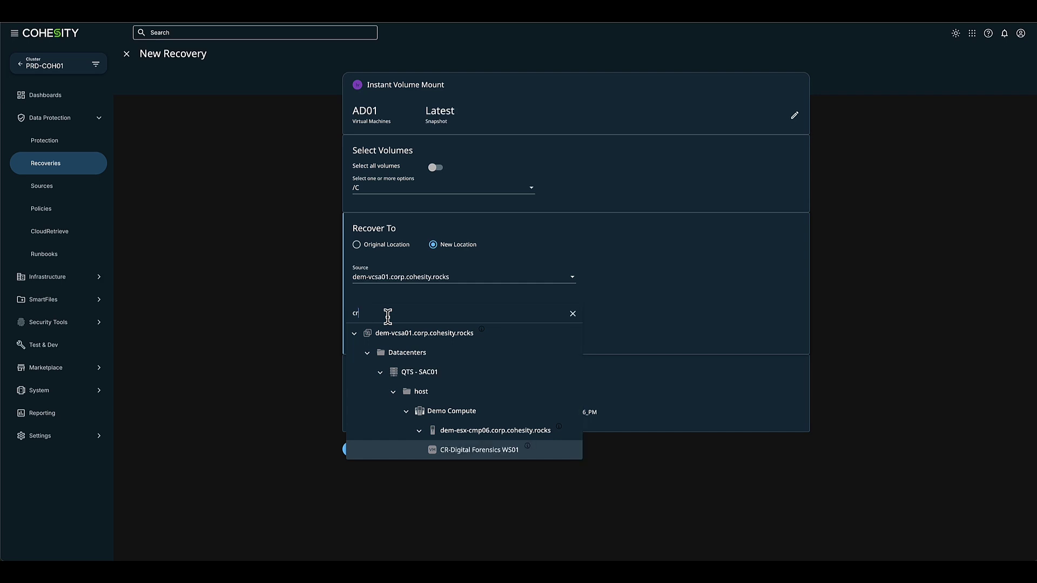
click(443, 453)
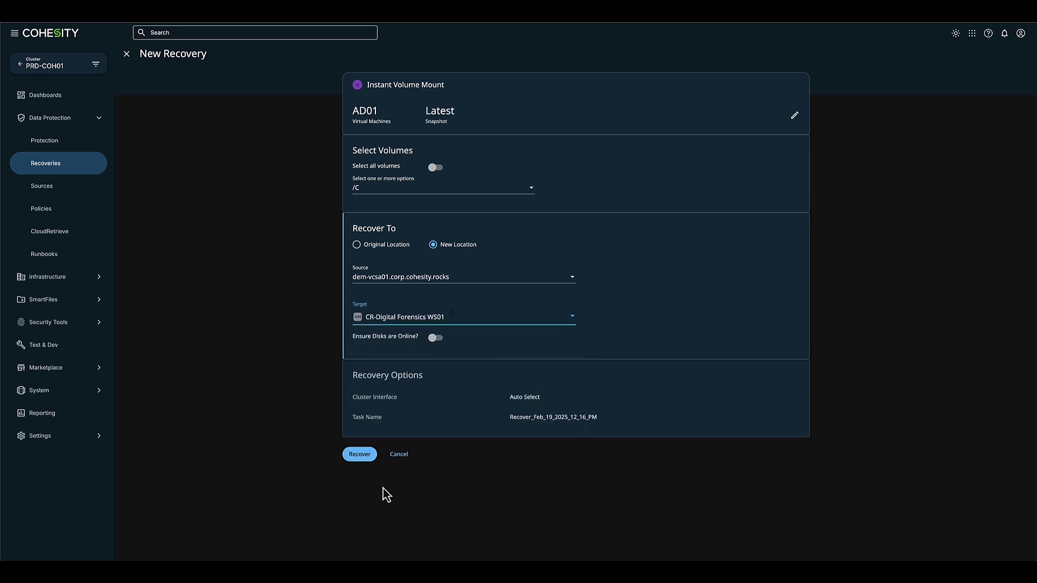
click(359, 455)
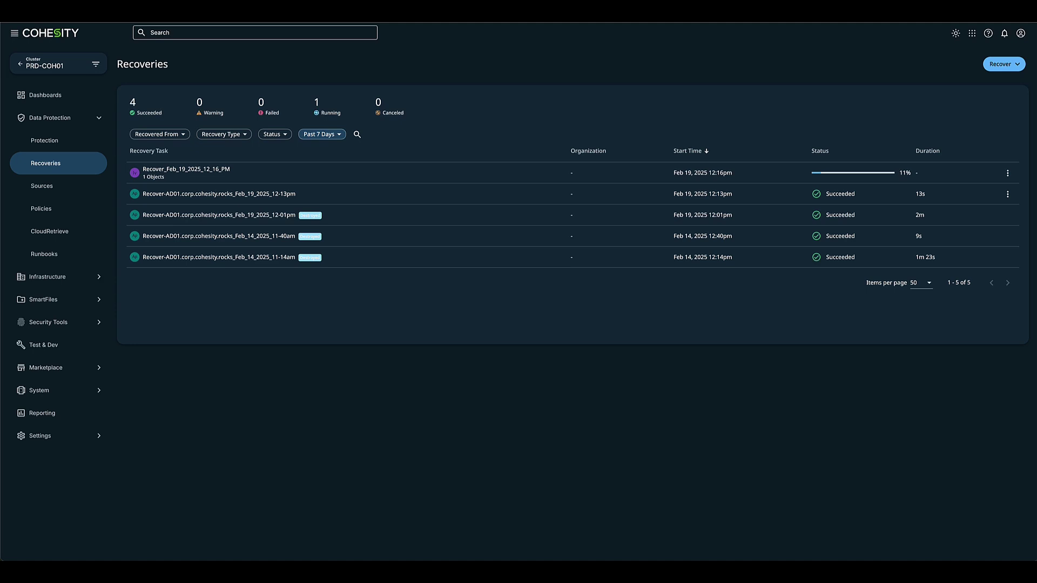
Open the Recover-AD01.corp.cohesity.rocks_Feb_19_2025_12-13pm recovery task details
click(977, 200)
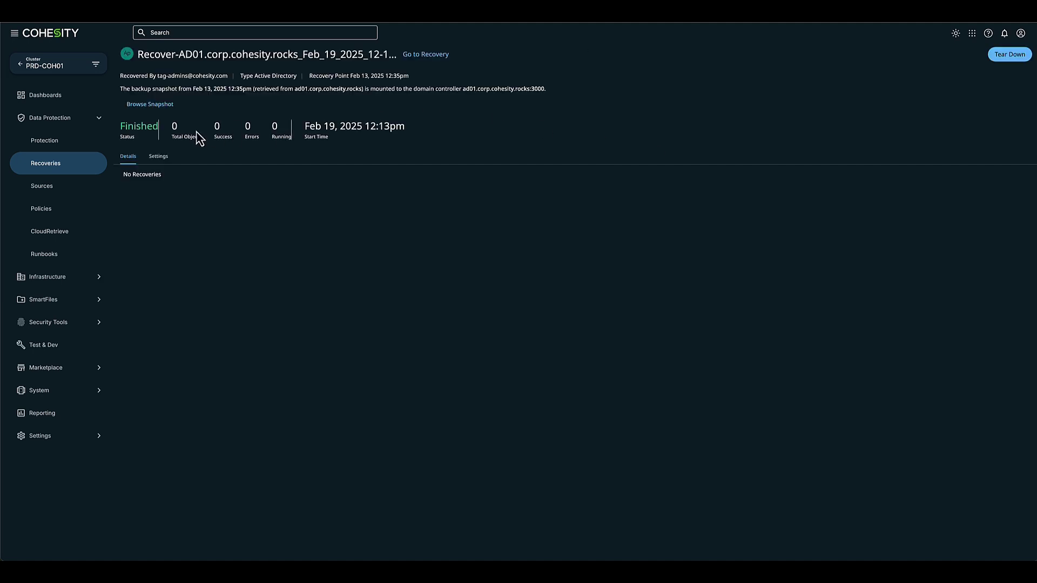
Reopen the Recover AD browser on the mounted Feb 13, 2025 12:35pm AD01 snapshot
click(155, 107)
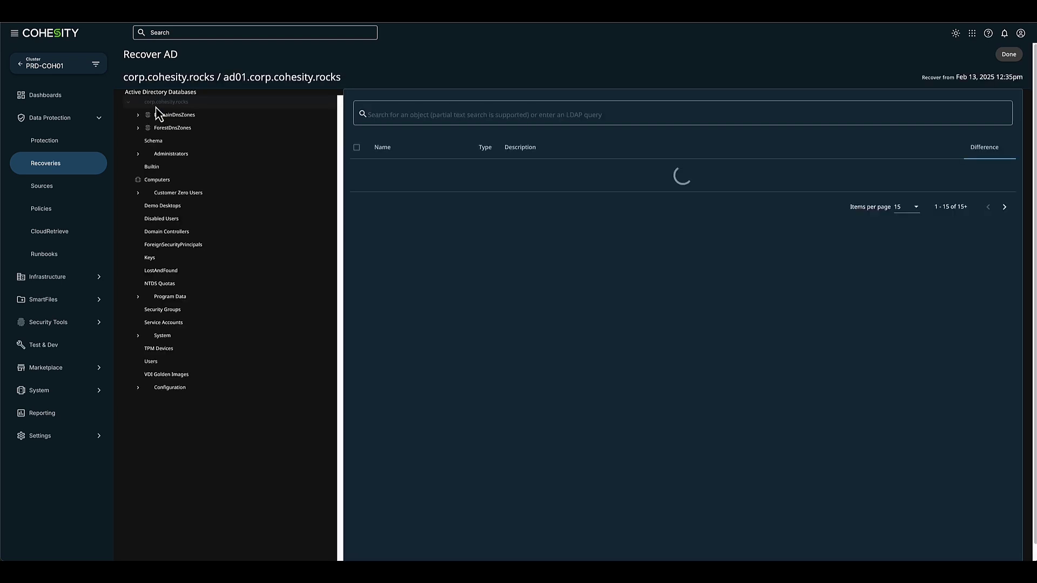